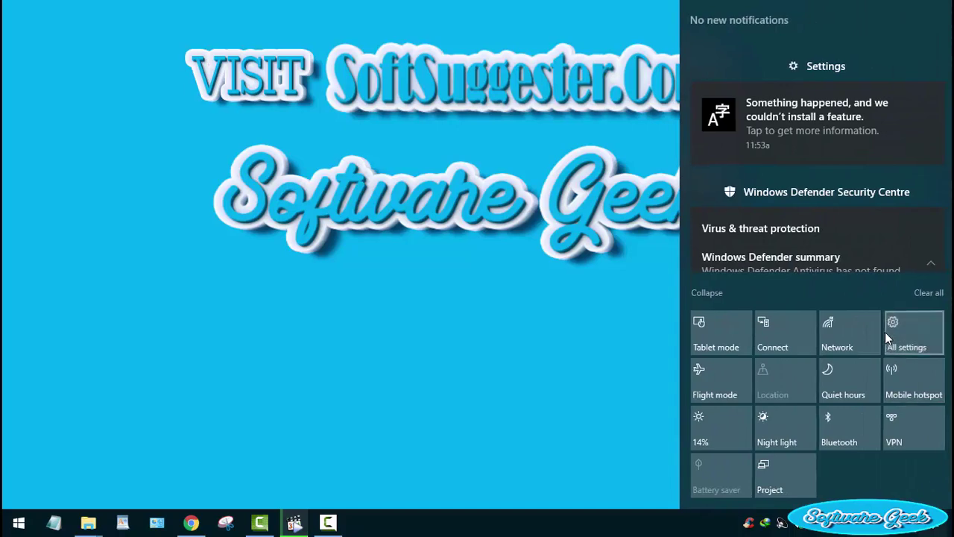
# Step: Open the Windows Update page in Windows Settings to check the update status, and close Settings
pyautogui.click(885, 332)
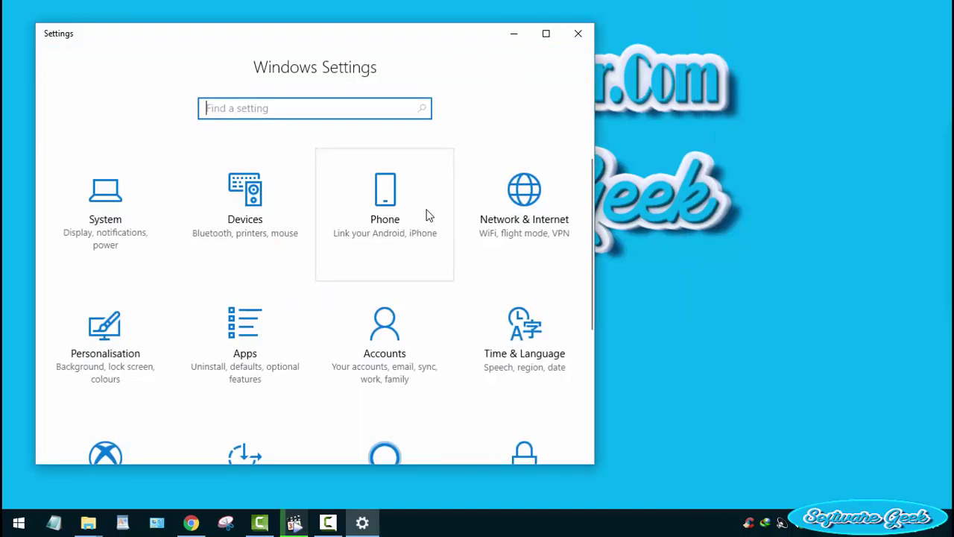
pyautogui.scroll(-3, 546, 462)
pyautogui.scroll(-2, 546, 462)
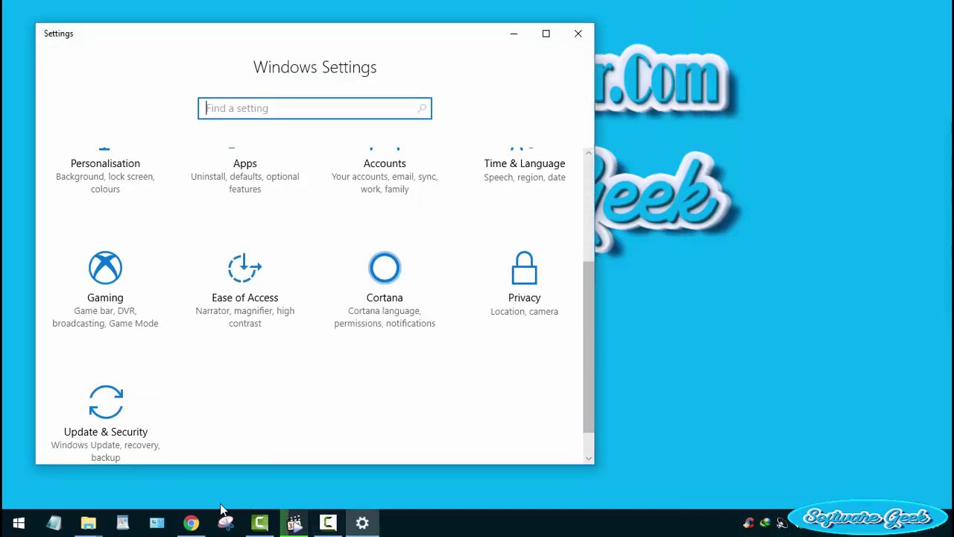
pyautogui.click(119, 406)
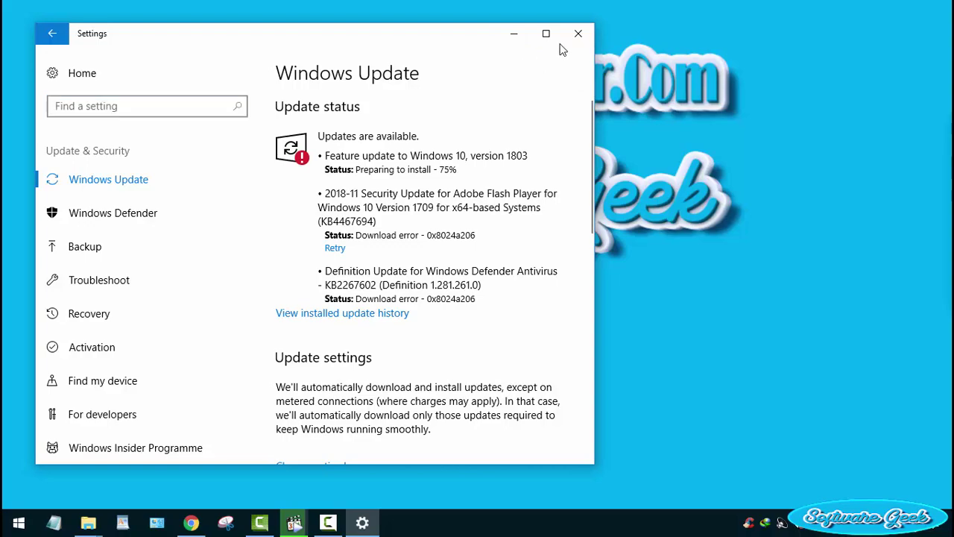
pyautogui.click(578, 33)
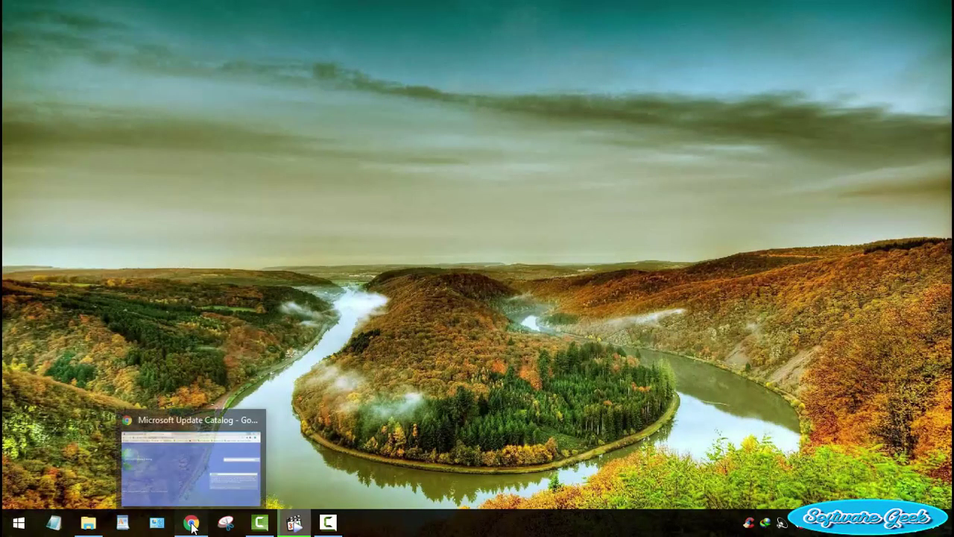
# Step: Switch to Chrome, view the Microsoft Update Catalog page with its address and search box, and minimize the browser
pyautogui.click(191, 524)
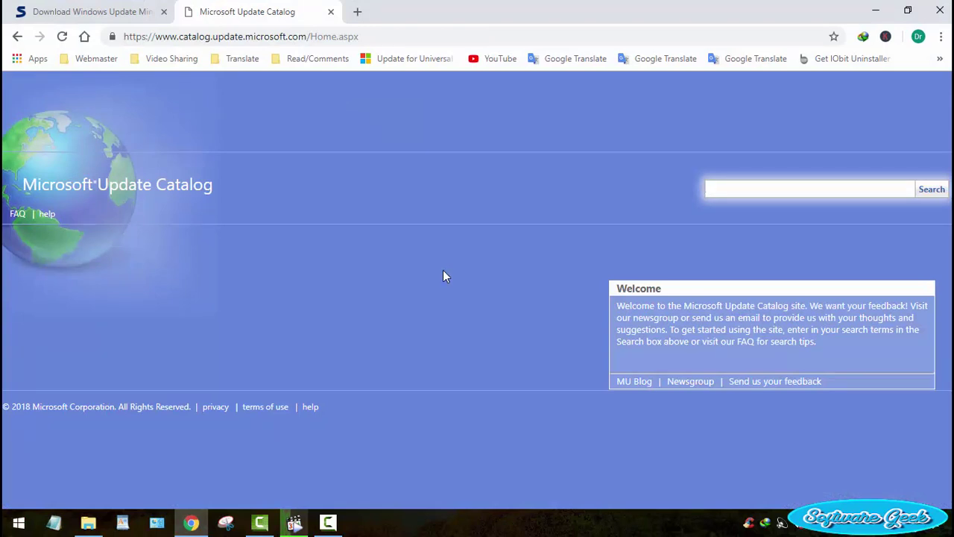
pyautogui.click(287, 37)
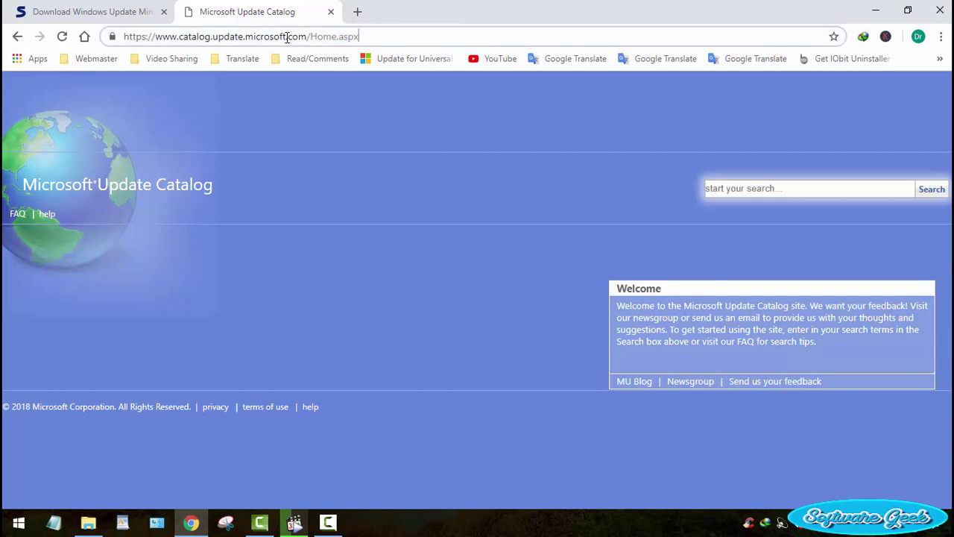
pyautogui.click(716, 190)
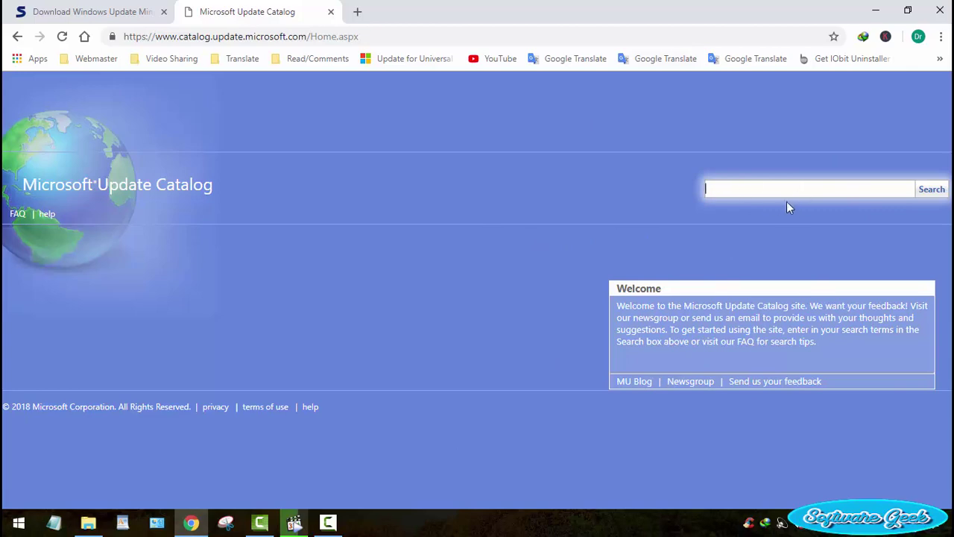
pyautogui.click(872, 10)
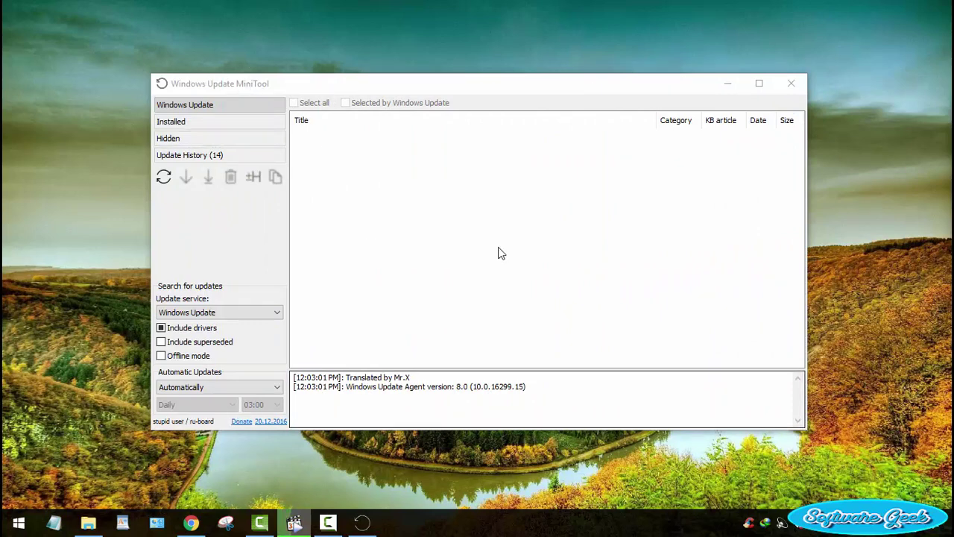
pyautogui.click(759, 83)
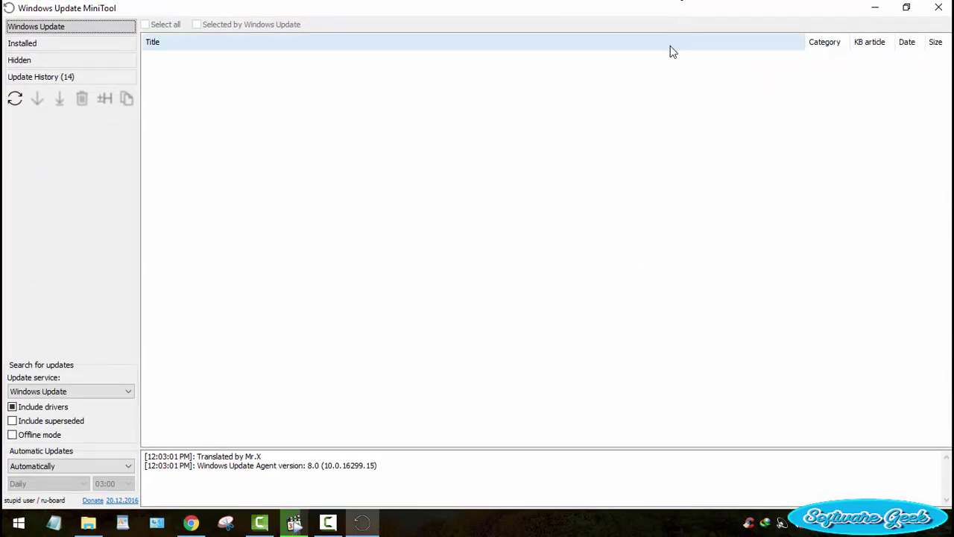
pyautogui.doubleClick(430, 6)
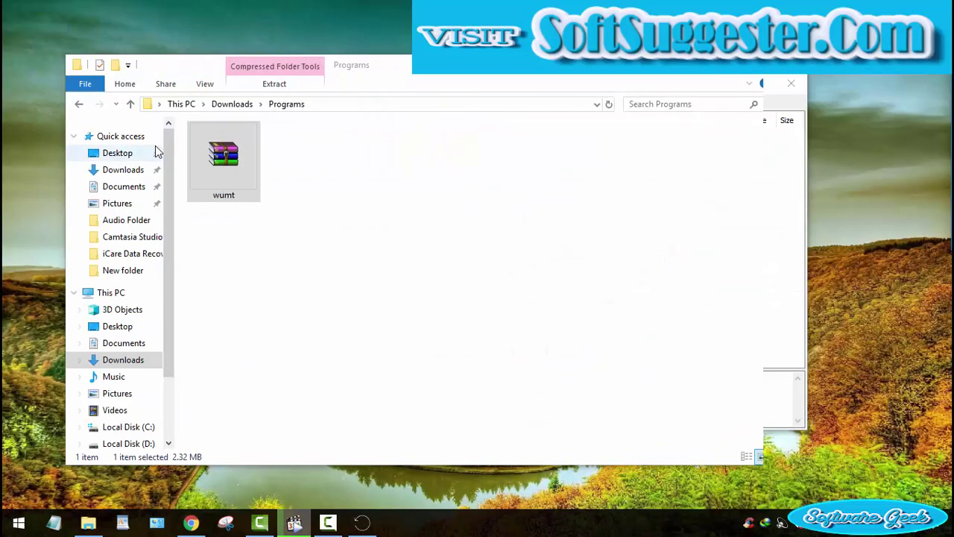
# Step: Extract the wumt archive into the current Programs folder using WinRAR
pyautogui.rightClick(223, 158)
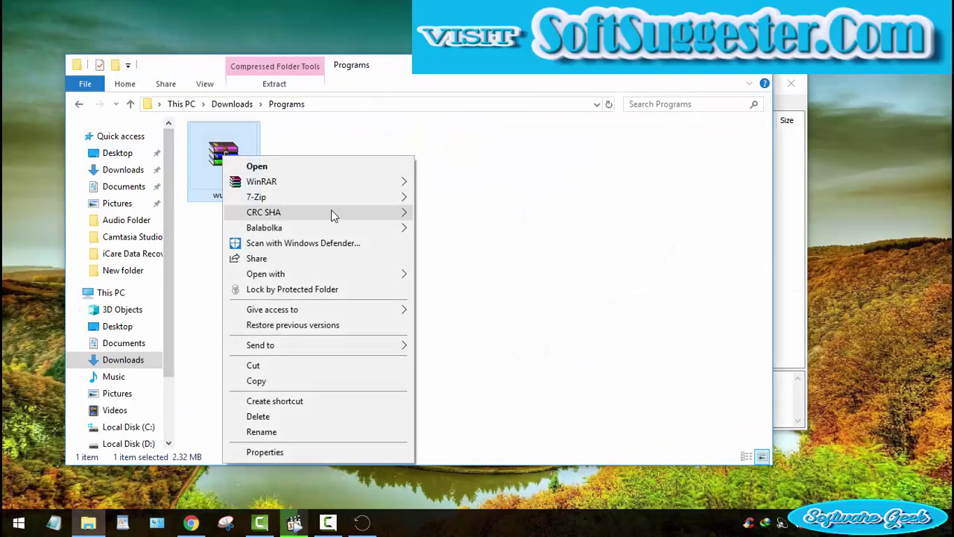
pyautogui.moveTo(401, 184)
pyautogui.click(441, 213)
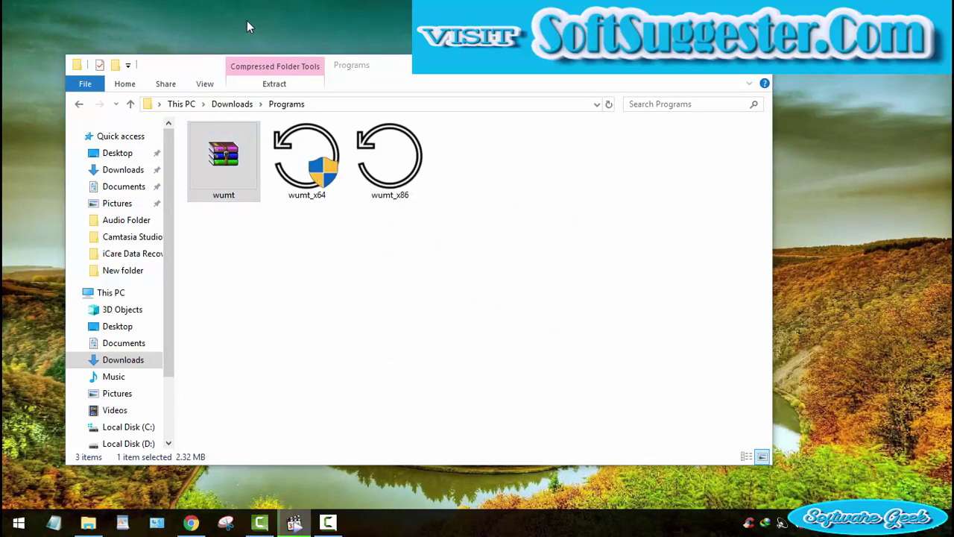
pyautogui.click(269, 260)
# Step: Launch the 64-bit version wumt_x64 and search for available Windows updates
pyautogui.click(317, 171)
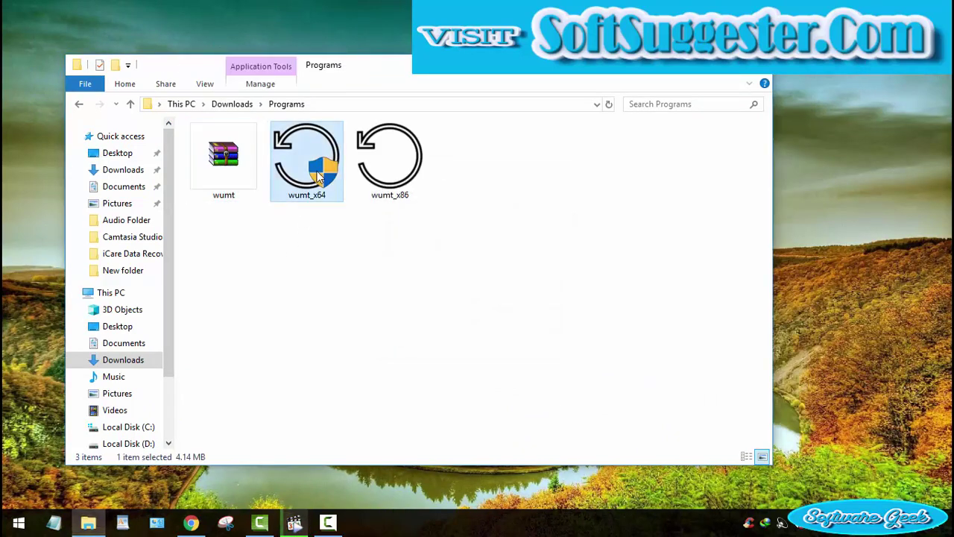
pyautogui.click(363, 183)
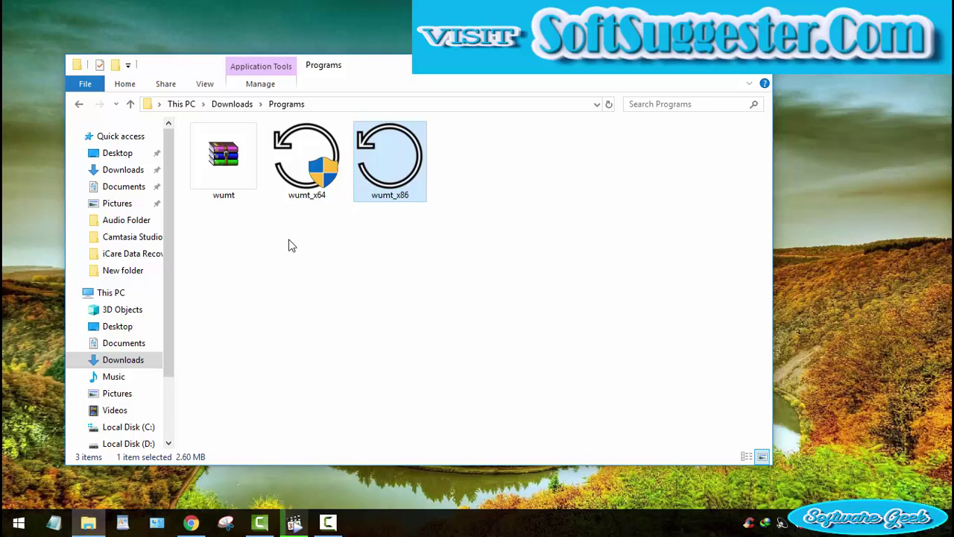
pyautogui.click(323, 197)
pyautogui.click(378, 201)
pyautogui.click(334, 191)
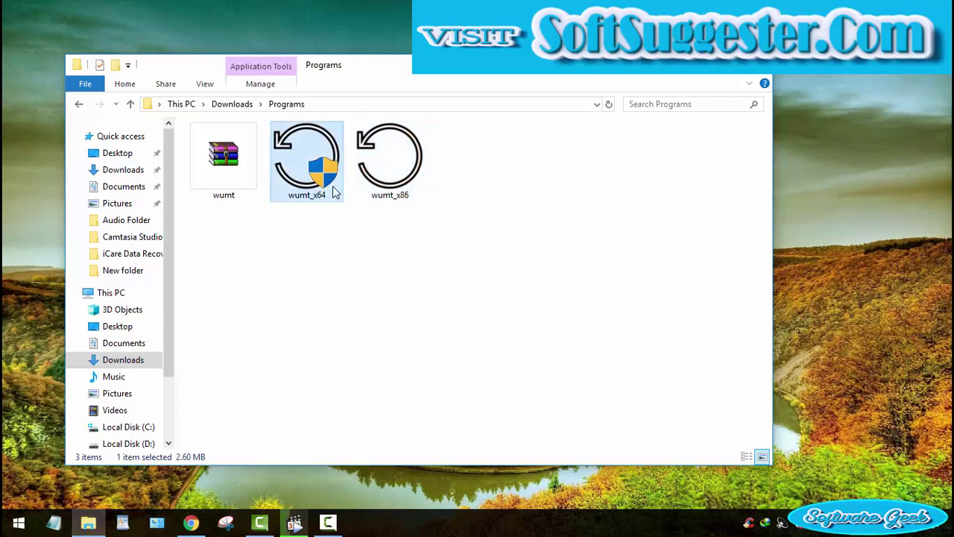
pyautogui.click(378, 195)
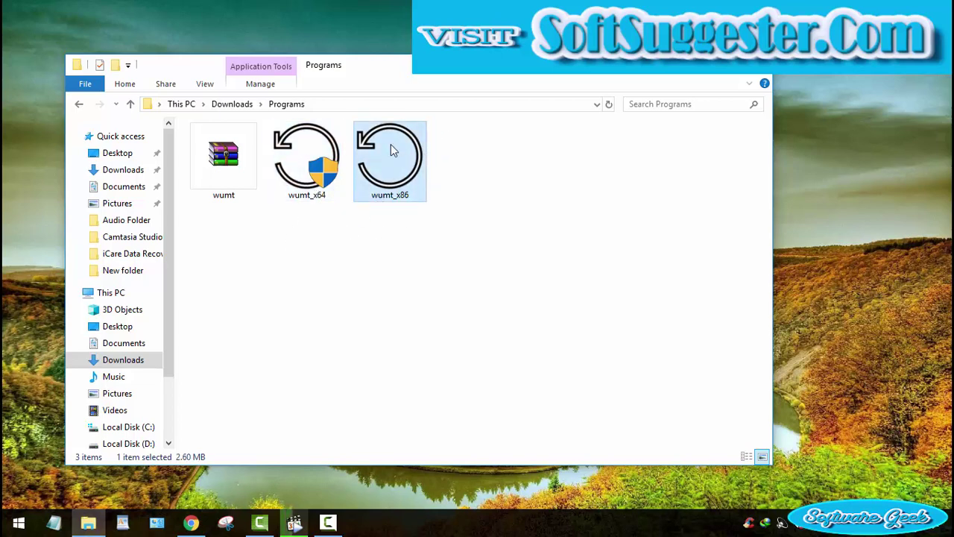
pyautogui.click(307, 181)
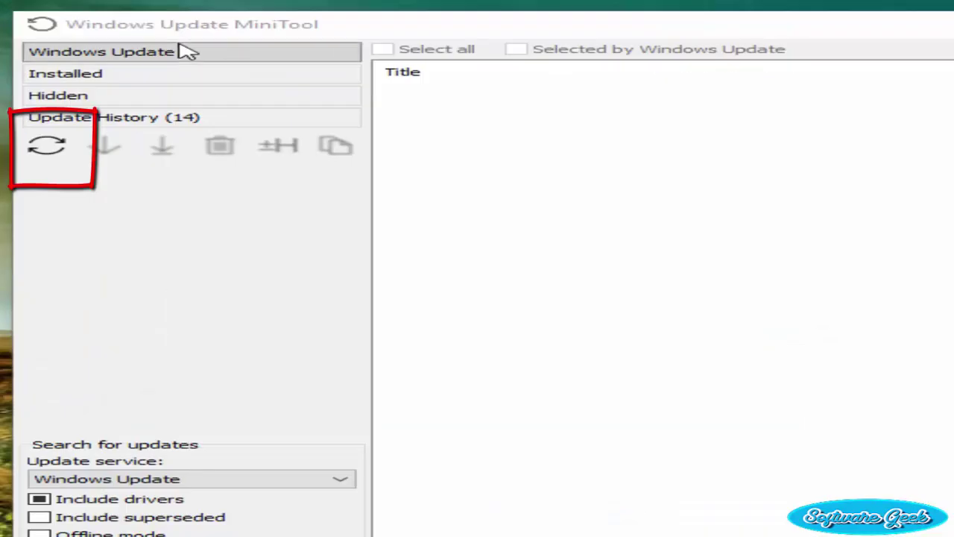
pyautogui.click(42, 150)
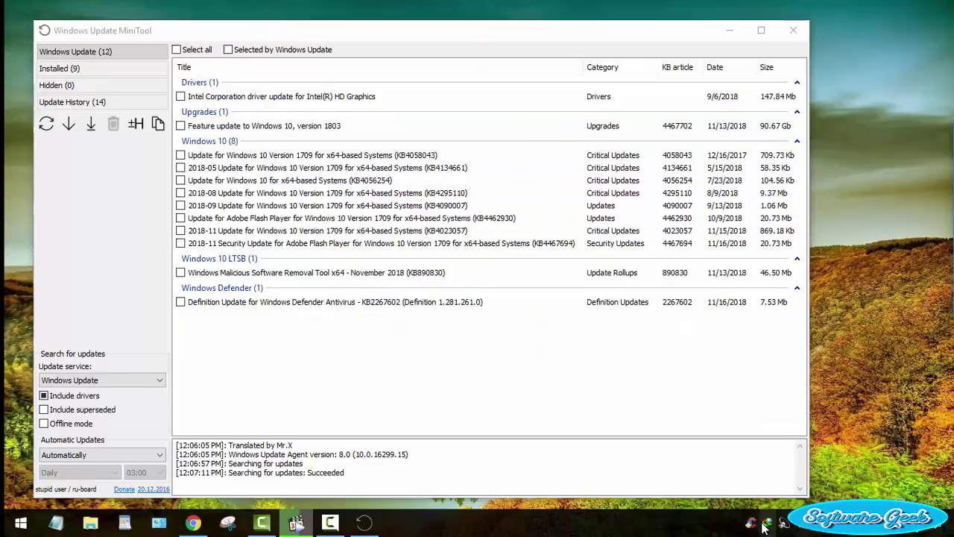
# Step: Mark the Windows 10 Version 1709 update KB4058043 and copy its download link to the clipboard
pyautogui.click(398, 522)
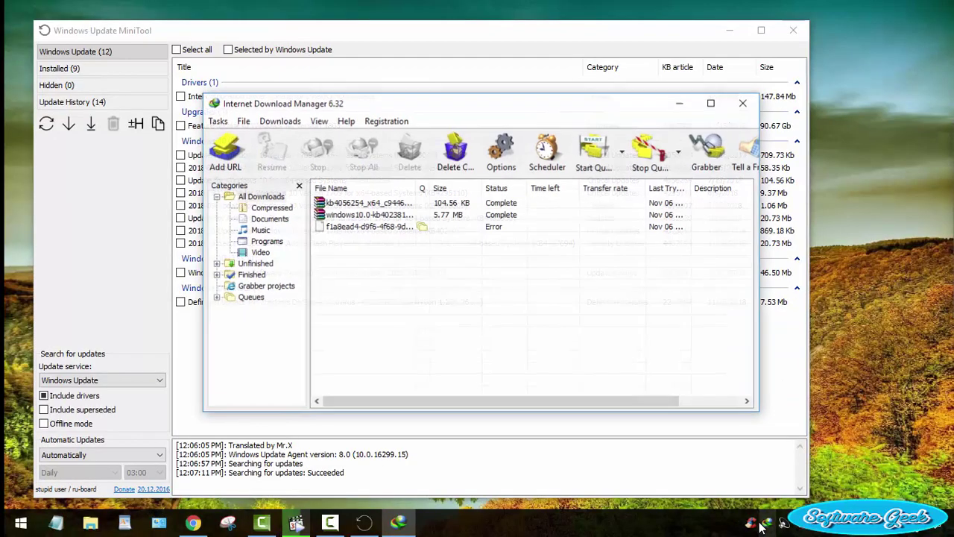
pyautogui.click(743, 102)
pyautogui.click(178, 155)
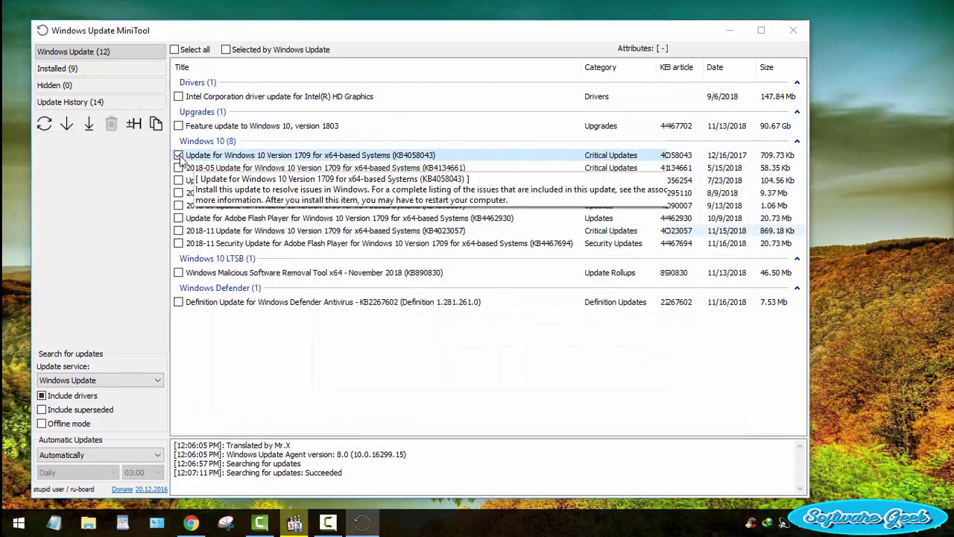
pyautogui.click(155, 123)
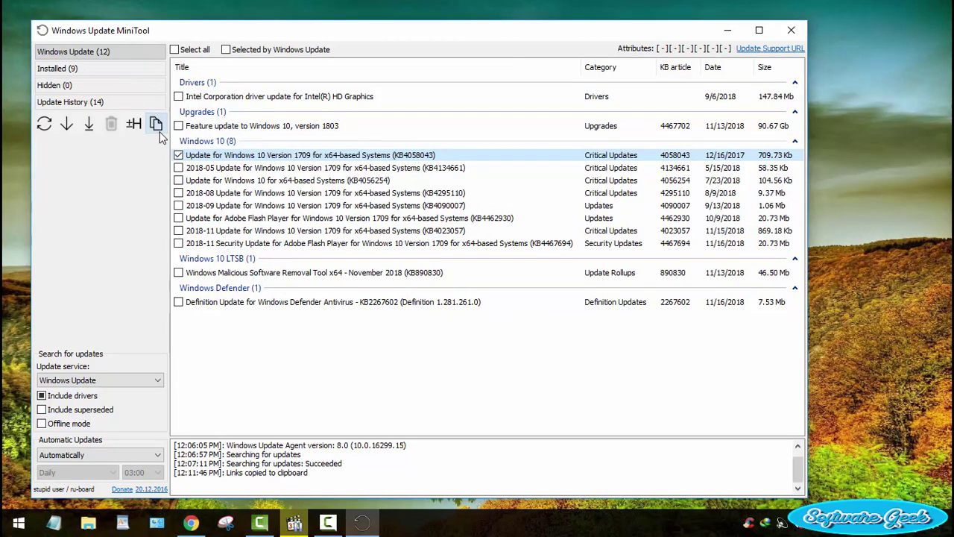
# Step: Open a new Notepad document and paste the copied update link into it
pyautogui.click(54, 521)
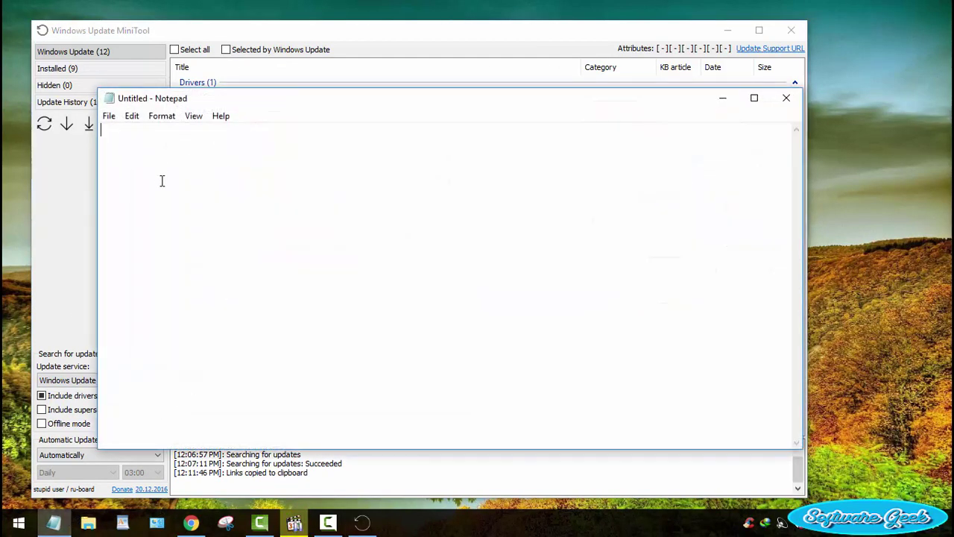
pyautogui.rightClick(161, 181)
pyautogui.click(191, 240)
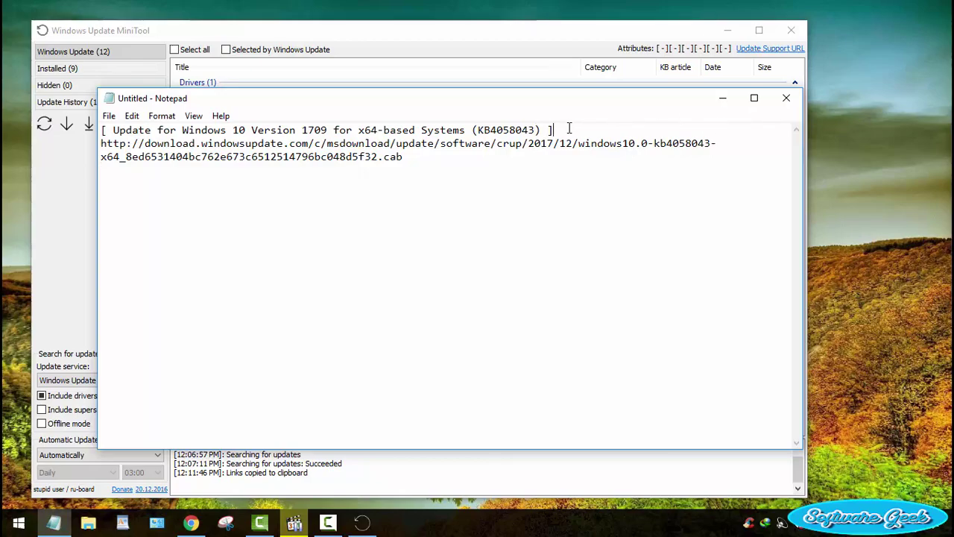
# Step: Insert a line break after the update title, and select and copy only the download URL below it
pyautogui.press('Return')
pyautogui.hotkey('ctrl', 'shift', 'End')
pyautogui.rightClick(153, 156)
pyautogui.click(181, 206)
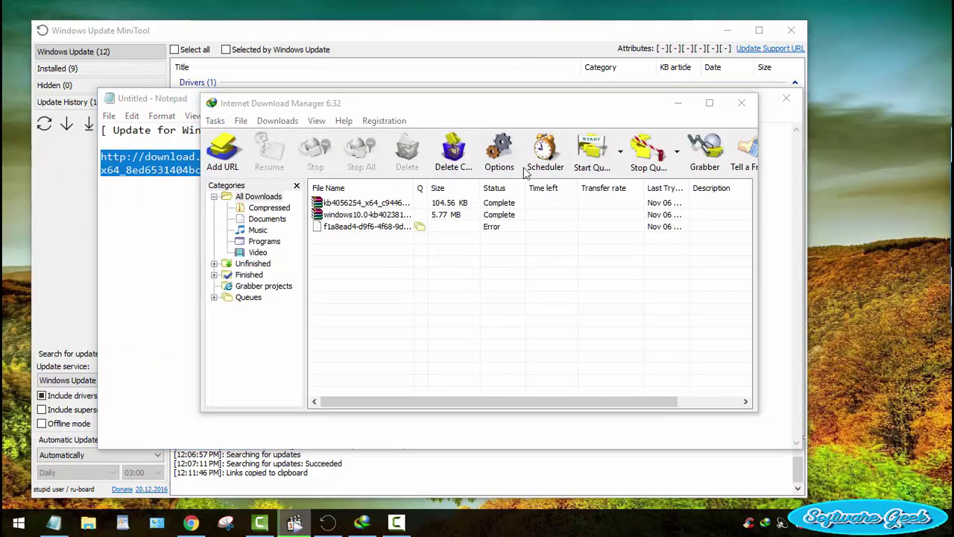
# Step: Add the copied KB4058043 URL as a new download in Internet Download Manager and start downloading it
pyautogui.click(222, 153)
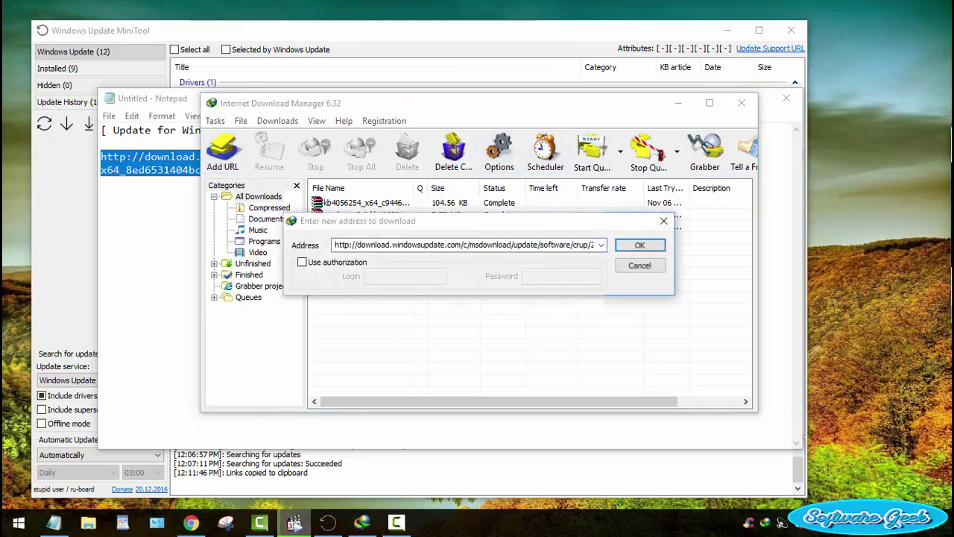
pyautogui.click(576, 244)
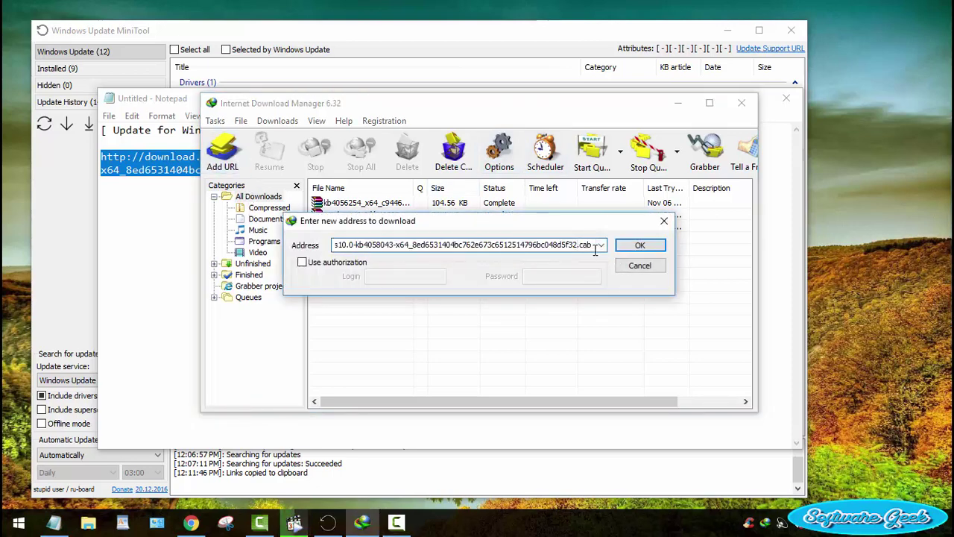
pyautogui.click(639, 246)
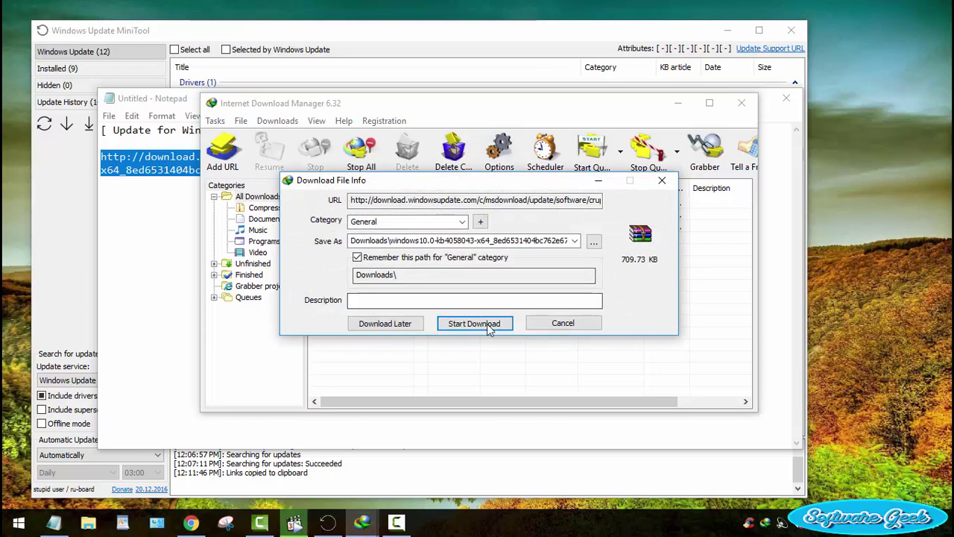
pyautogui.click(490, 328)
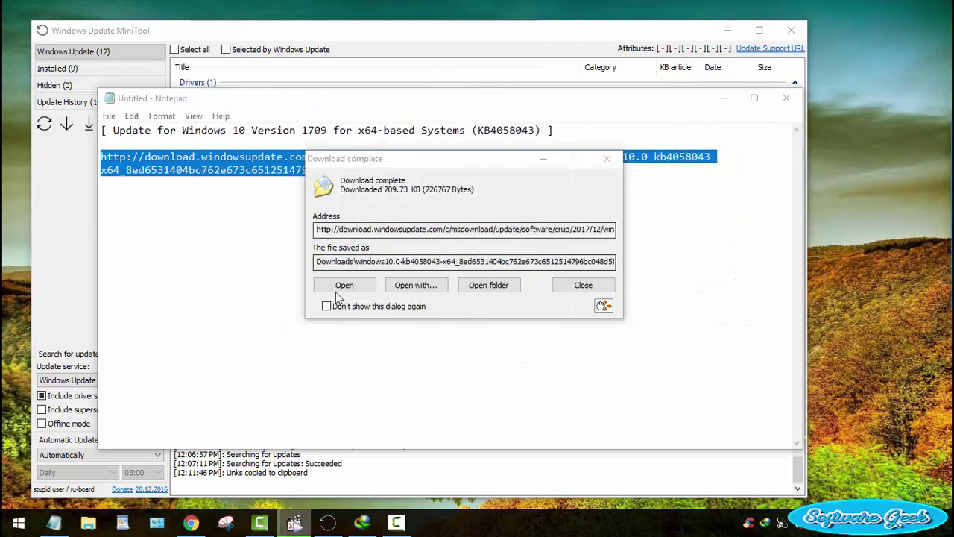
# Step: Open the downloaded KB4058043 CAB file in WinRAR to view its contents, close it, and discard the Notepad document
pyautogui.click(343, 287)
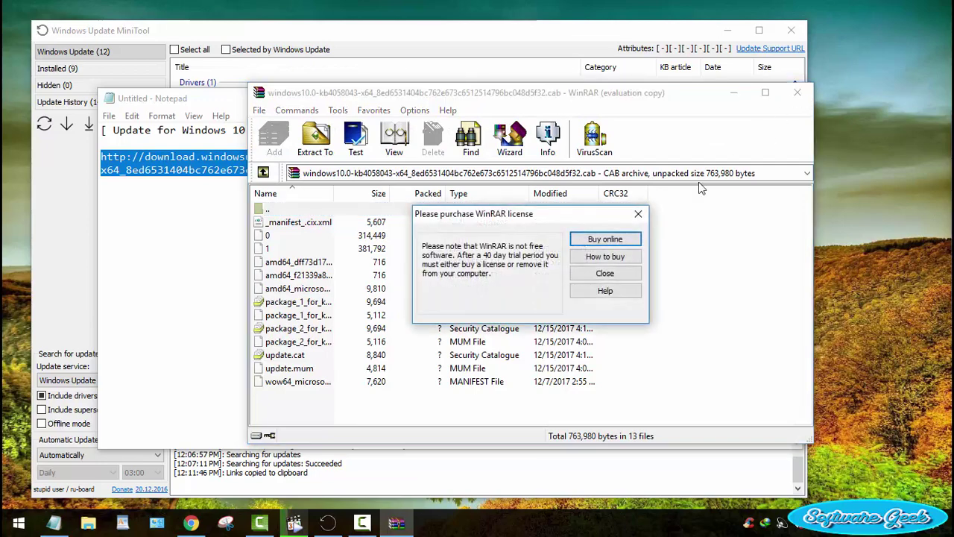
pyautogui.click(604, 274)
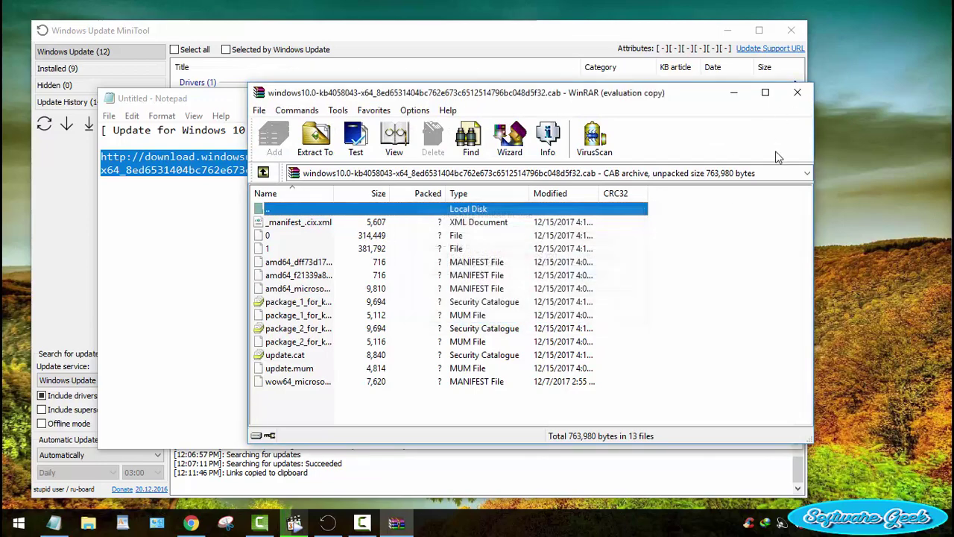
pyautogui.click(797, 93)
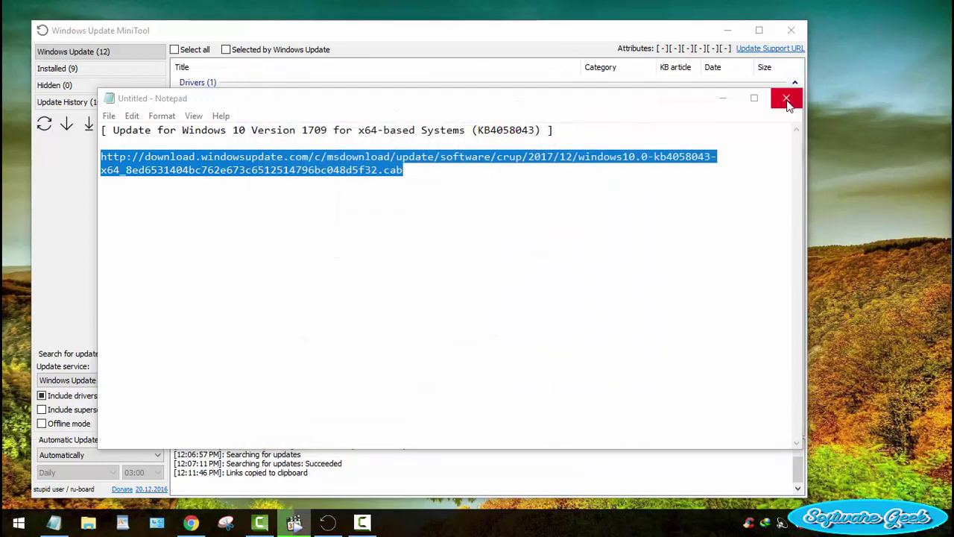
pyautogui.click(783, 98)
pyautogui.click(502, 262)
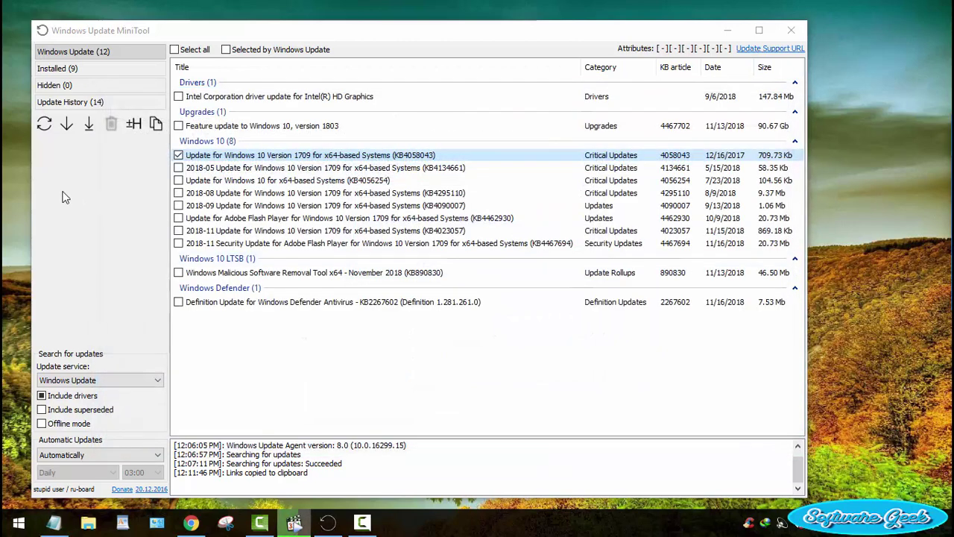
# Step: Mark the Feature update to Windows 10, version 1803, and close Windows Update MiniTool
pyautogui.click(177, 127)
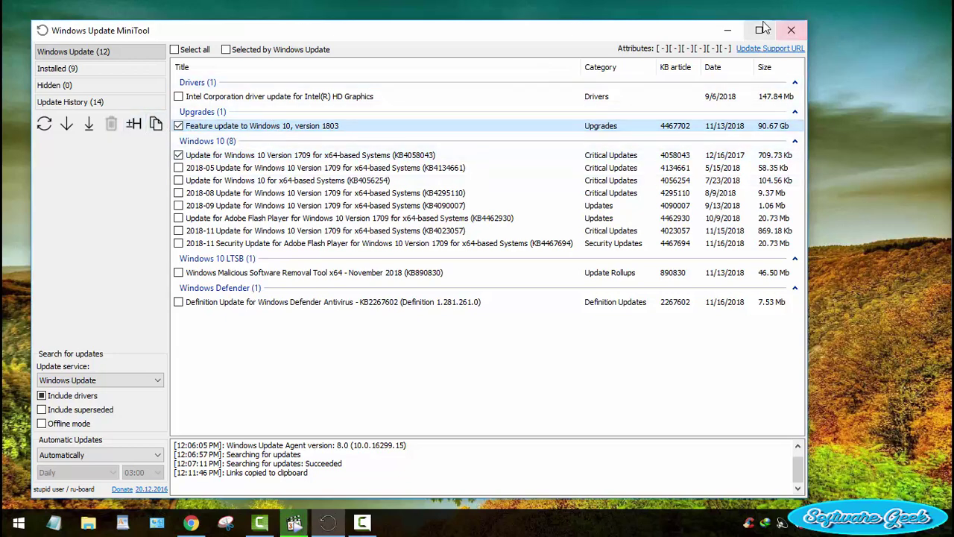
pyautogui.click(791, 29)
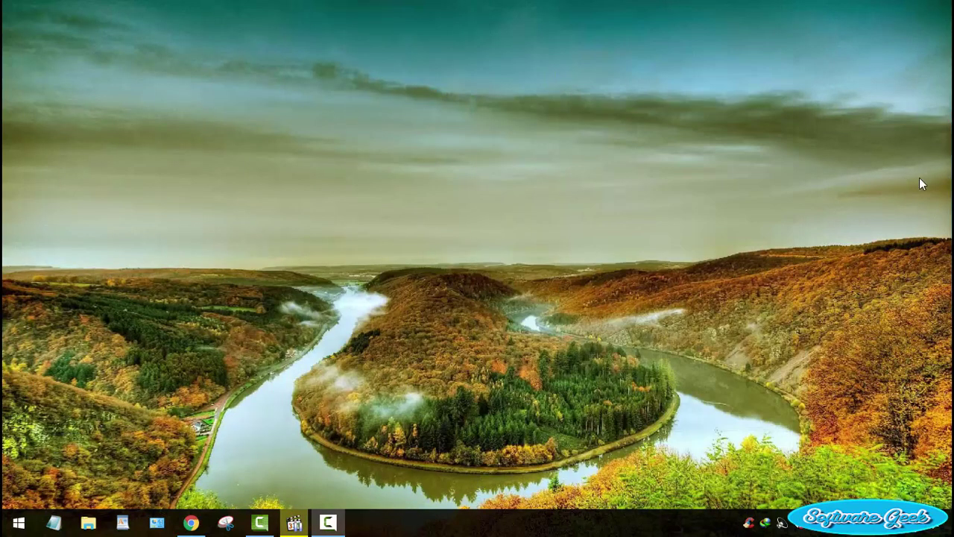